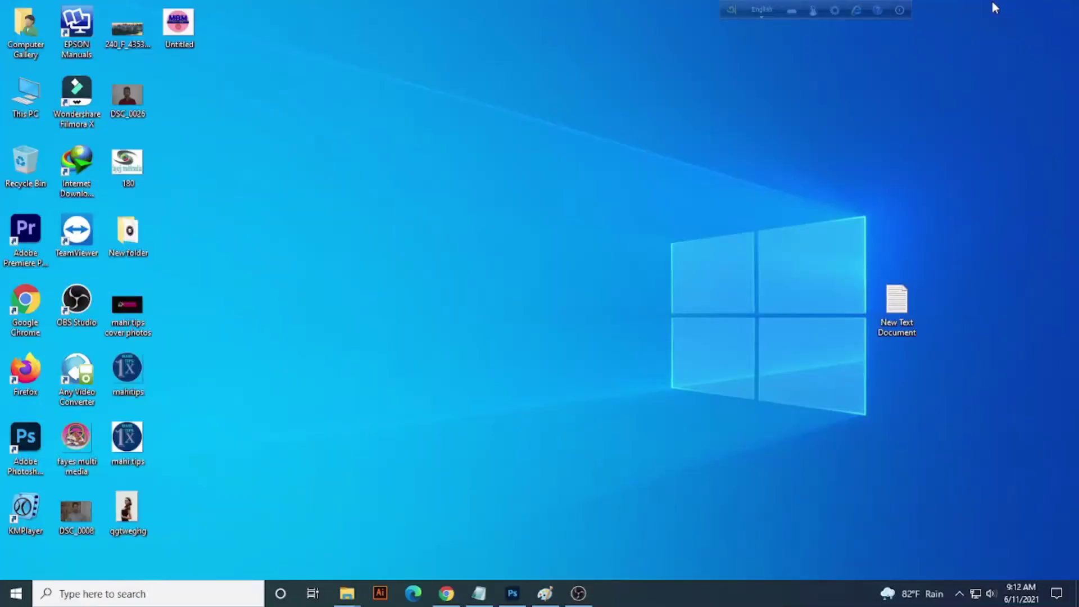
Restore the Photoshop window showing the woman in the green forest photo
{"action": "left_click", "coordinate": [512, 594]}
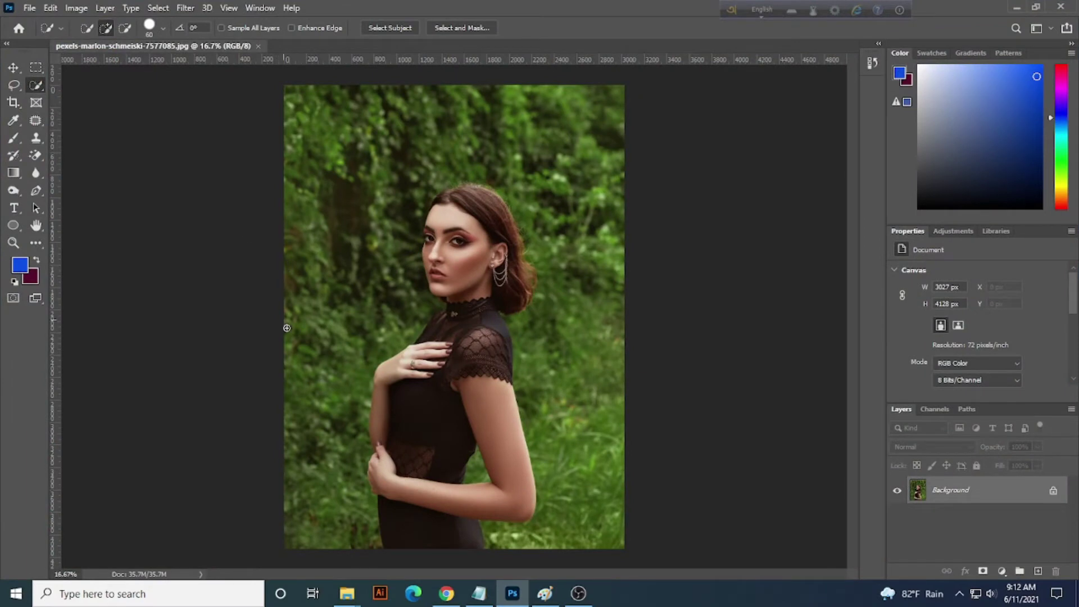
{"action": "left_click", "coordinate": [13, 67]}
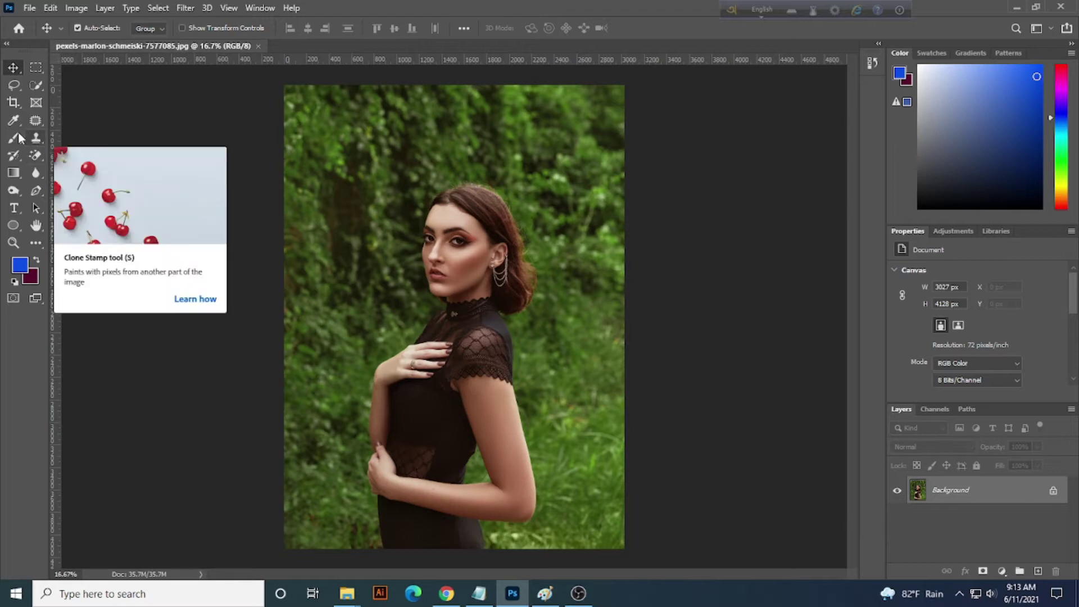
{"action": "left_click_drag", "start_coordinate": [38, 192], "coordinate": [66, 191]}
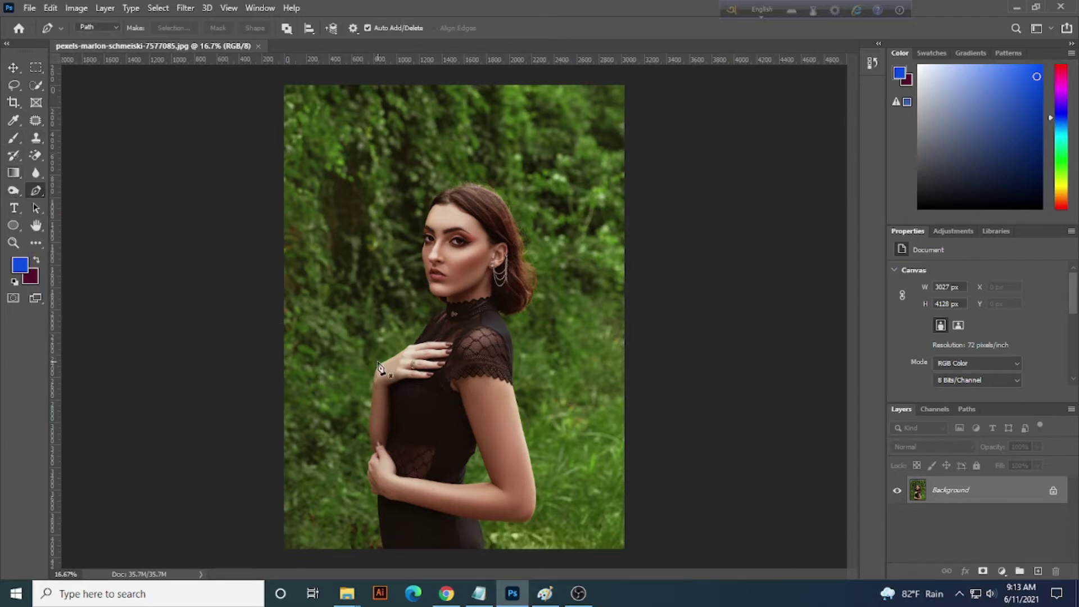
{"action": "left_click", "coordinate": [358, 452]}
{"action": "left_click_drag", "start_coordinate": [376, 313], "coordinate": [389, 314]}
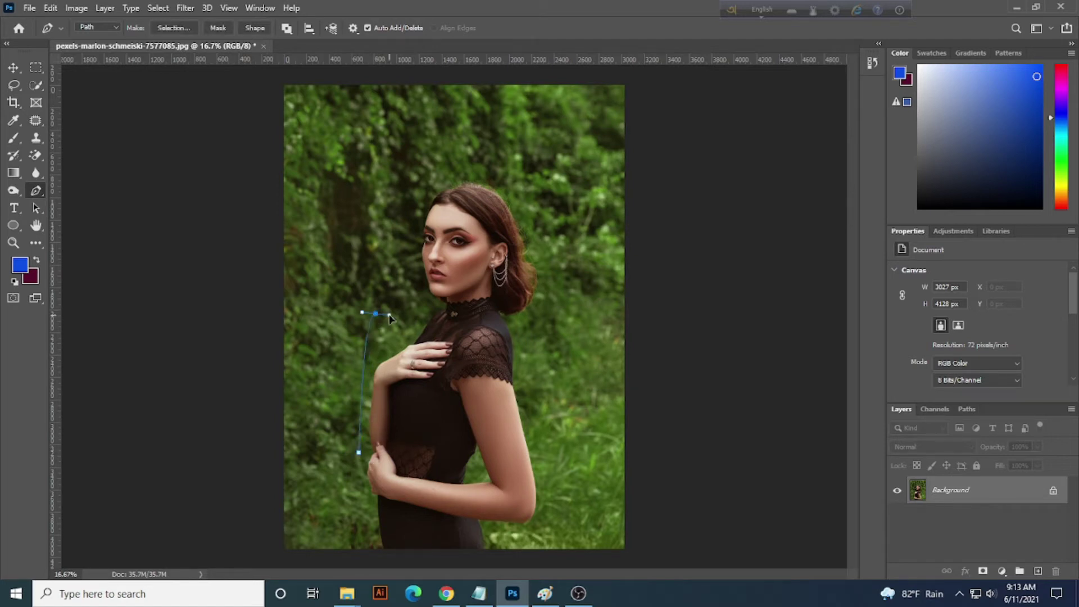
{"action": "left_click_drag", "start_coordinate": [456, 157], "coordinate": [482, 170]}
{"action": "left_click", "coordinate": [505, 185]}
{"action": "left_click_drag", "start_coordinate": [547, 319], "coordinate": [540, 409]}
{"action": "left_click_drag", "start_coordinate": [548, 464], "coordinate": [585, 516]}
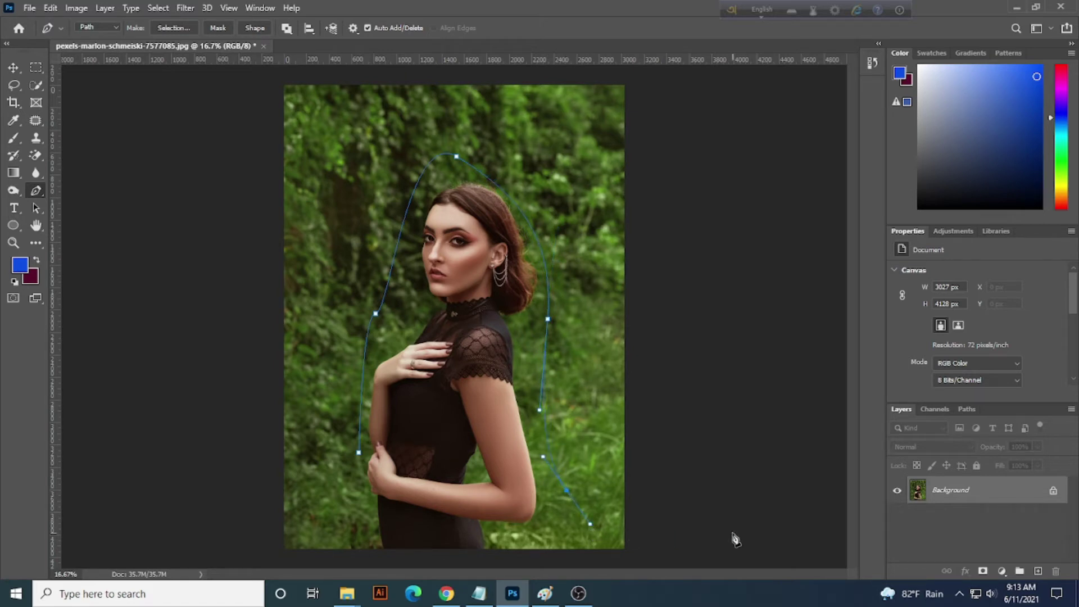
{"action": "scroll", "coordinate": [735, 538], "scroll_direction": "down", "scroll_amount": 3}
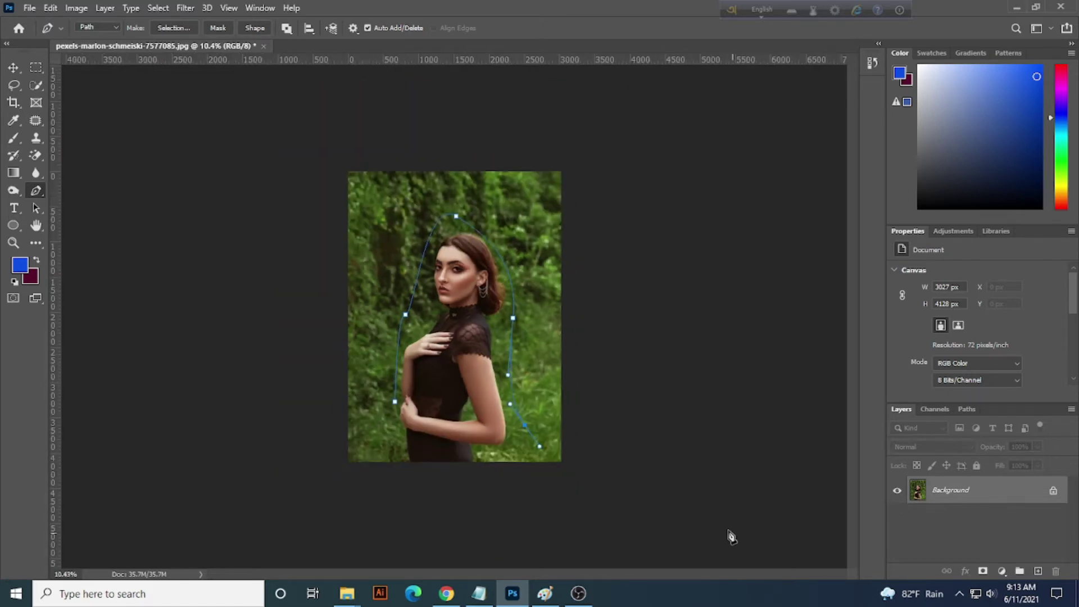
{"action": "left_click", "coordinate": [484, 459]}
{"action": "left_click", "coordinate": [419, 461]}
{"action": "left_click", "coordinate": [385, 447]}
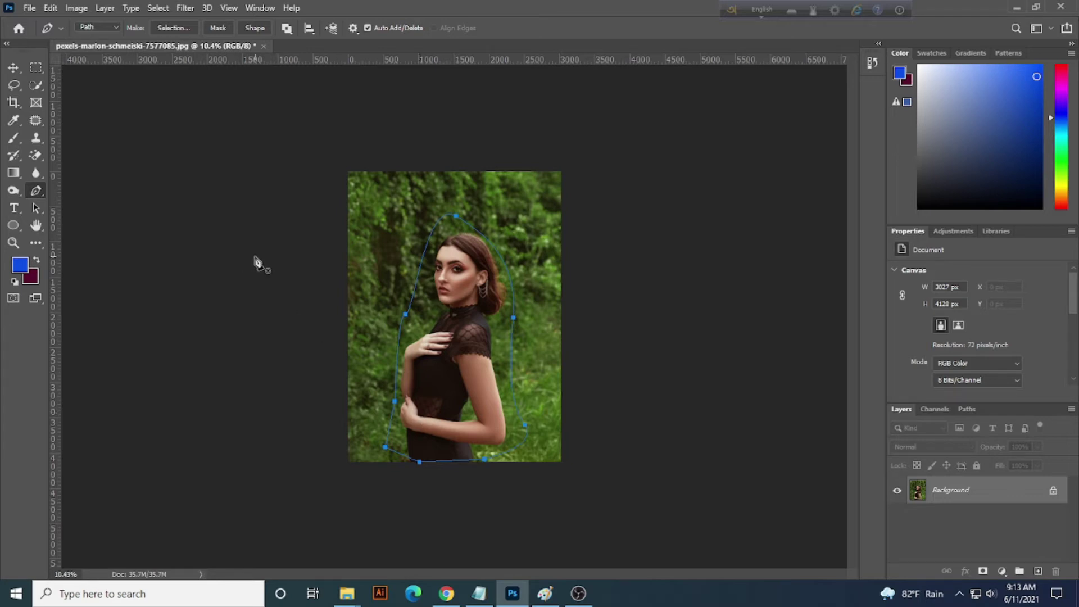
{"action": "key", "text": "BackSpace"}
{"action": "key", "text": "BackSpace"}
{"action": "key", "text": "BackSpace"}
{"action": "key", "text": "BackSpace"}
{"action": "key", "text": "BackSpace"}
{"action": "key", "text": "BackSpace"}
{"action": "key", "text": "BackSpace"}
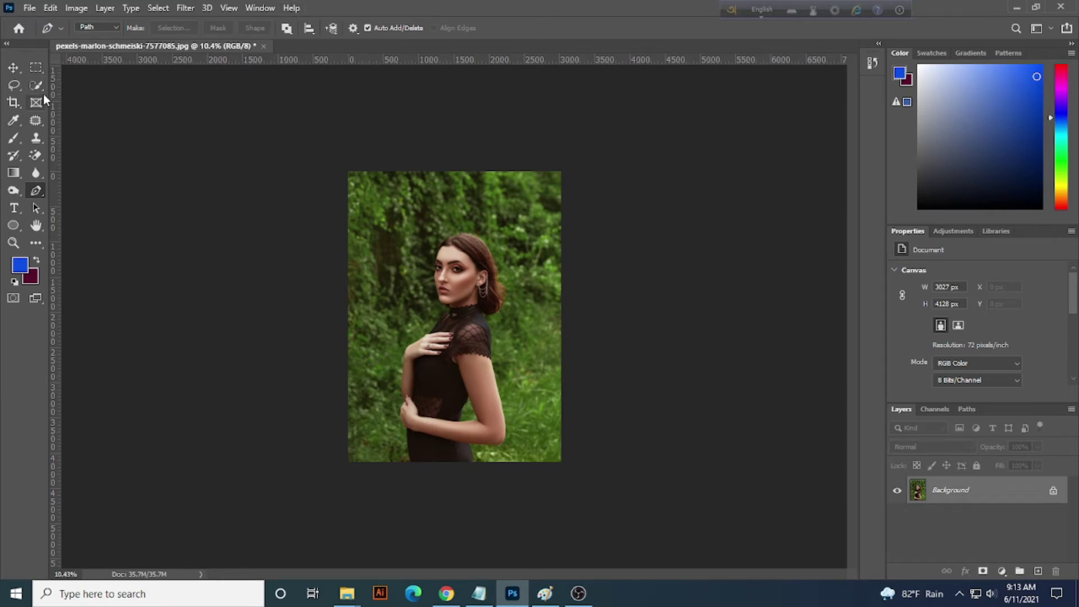
Select the woman with an Object Selection Tool box plus Select Subject, confirming replacement
{"action": "left_click", "coordinate": [290, 8]}
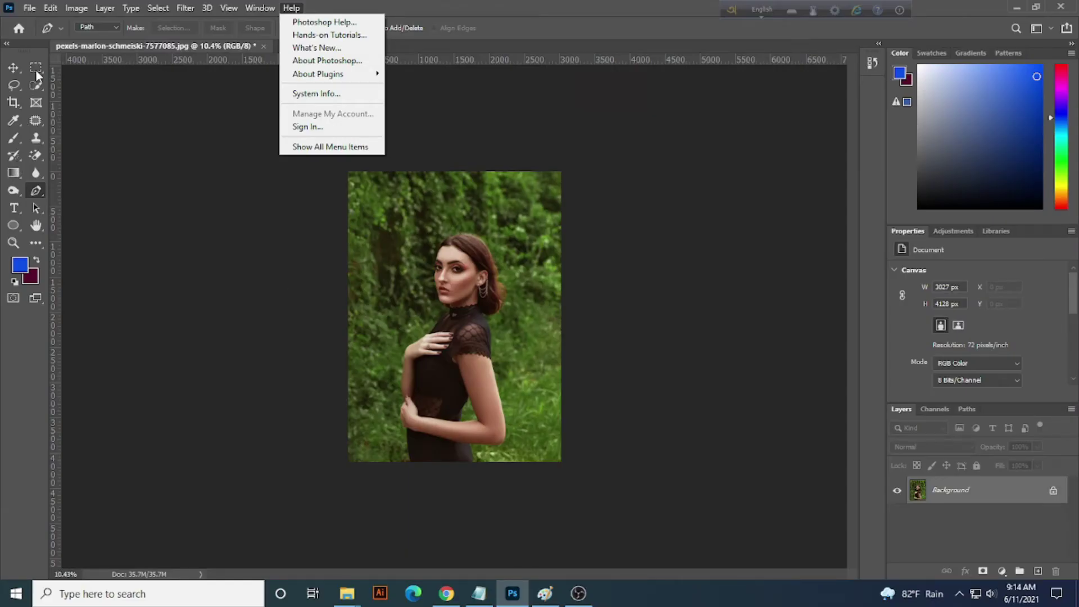
{"action": "left_click", "coordinate": [20, 358]}
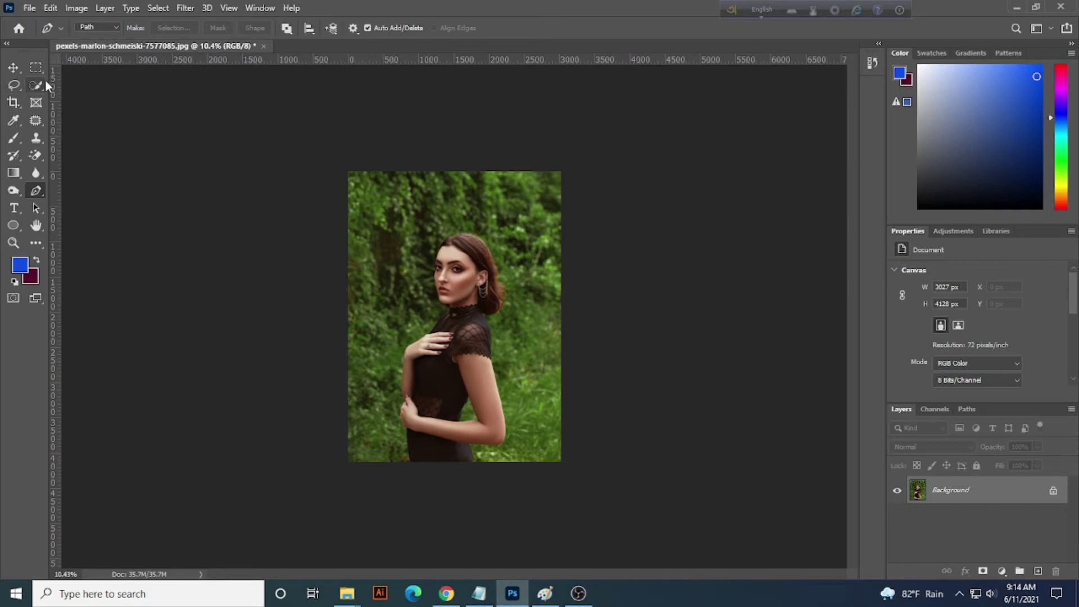
{"action": "left_click", "coordinate": [36, 85]}
{"action": "right_click", "coordinate": [36, 85]}
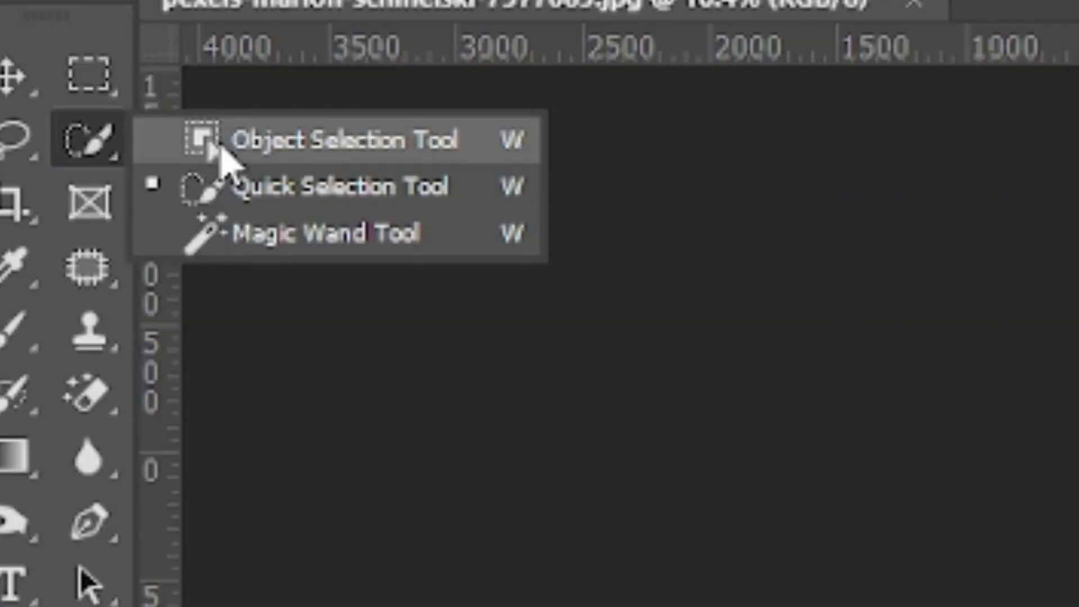
{"action": "left_click", "coordinate": [221, 149]}
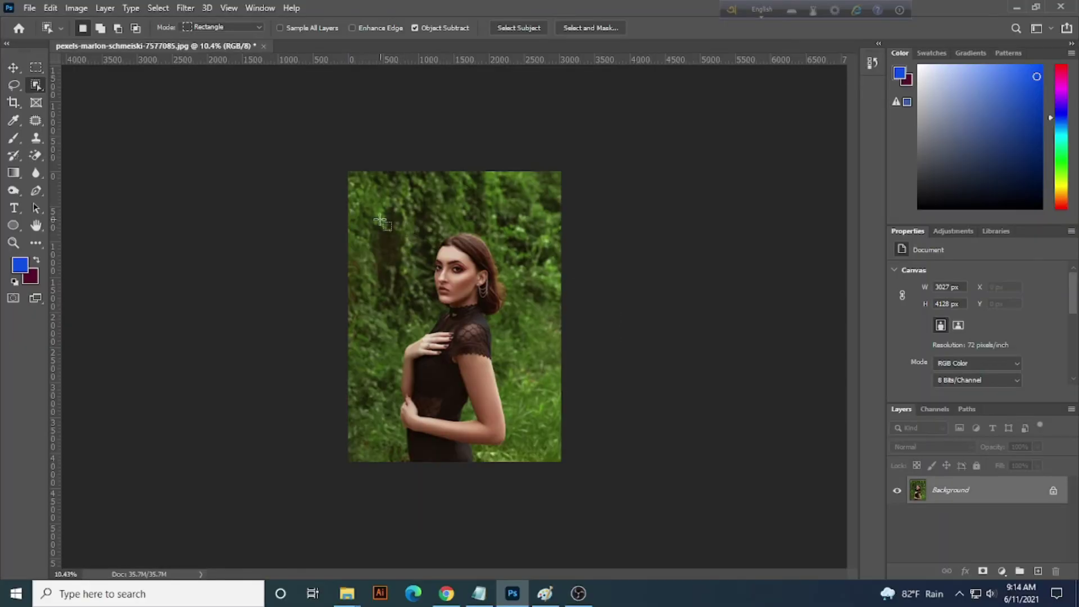
{"action": "left_click_drag", "start_coordinate": [368, 216], "coordinate": [528, 464]}
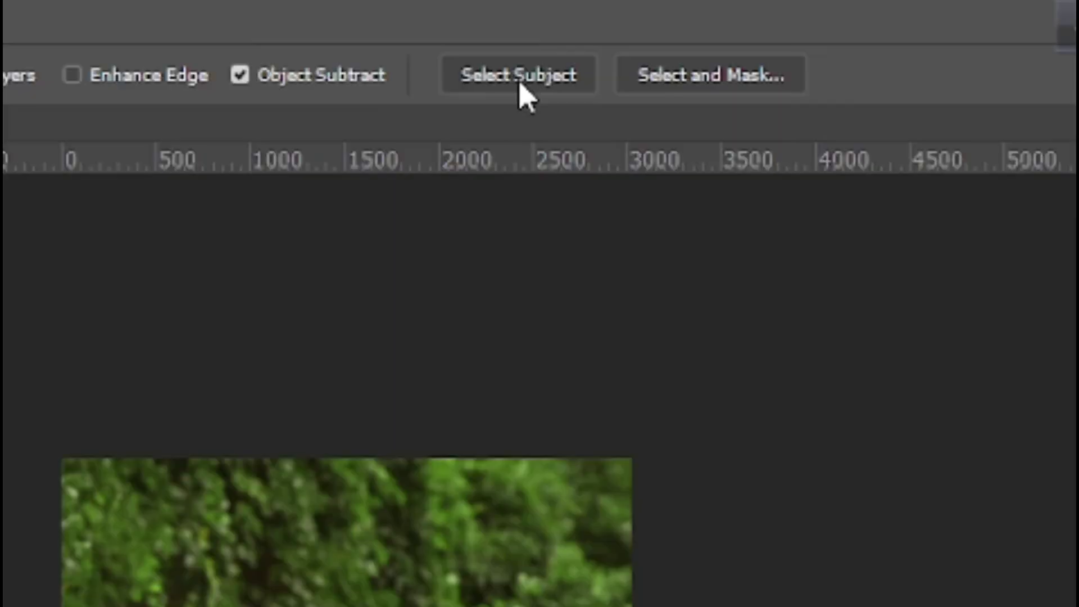
{"action": "left_click", "coordinate": [523, 90]}
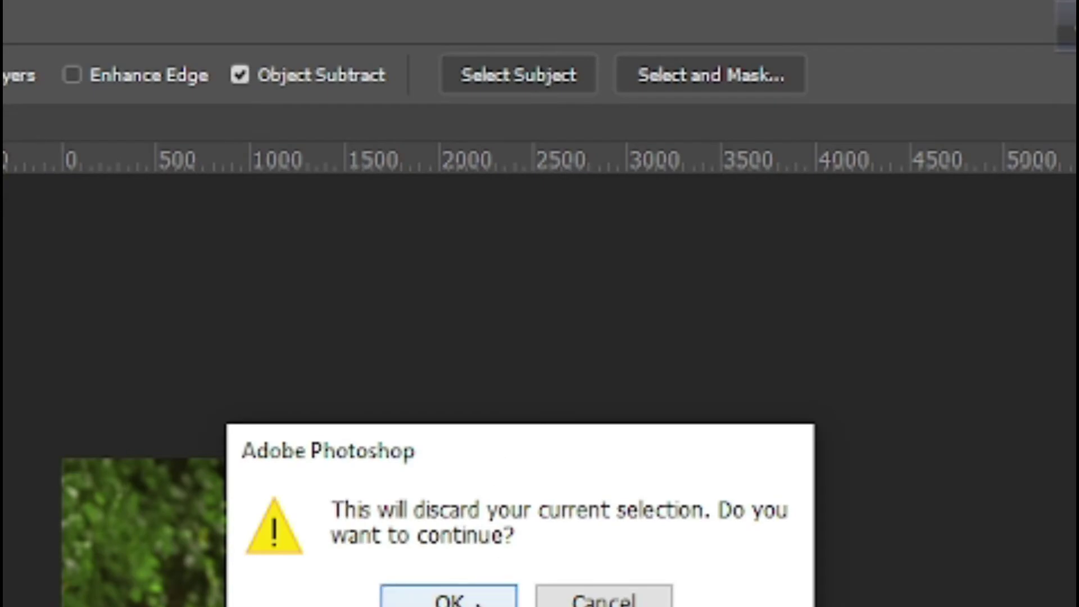
{"action": "left_click", "coordinate": [448, 600]}
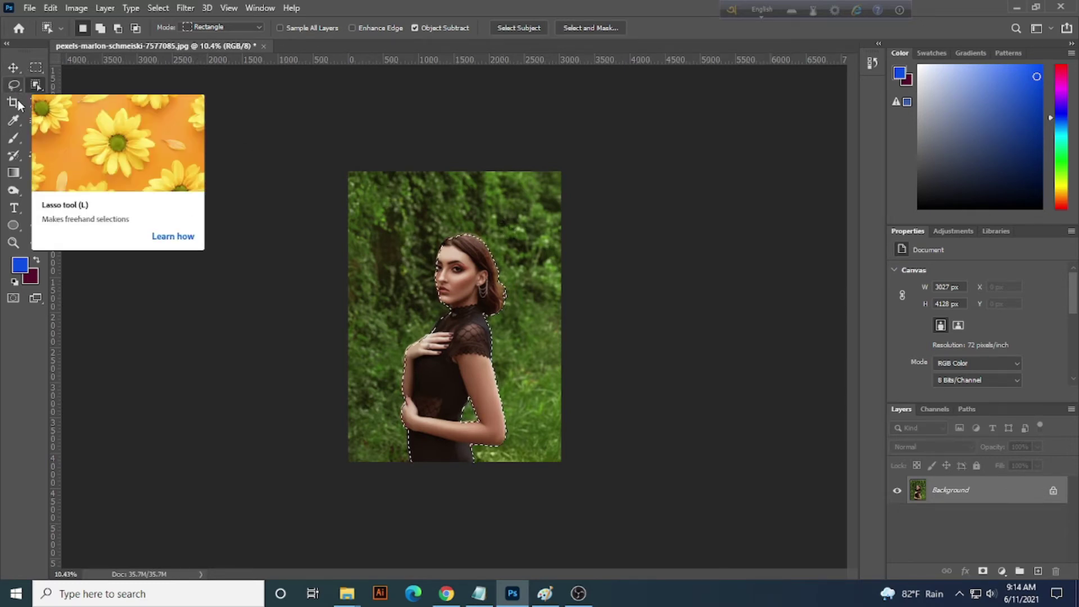
Nudge the selected woman, then create a docked 2100×1500 px white document
{"action": "left_click", "coordinate": [13, 67]}
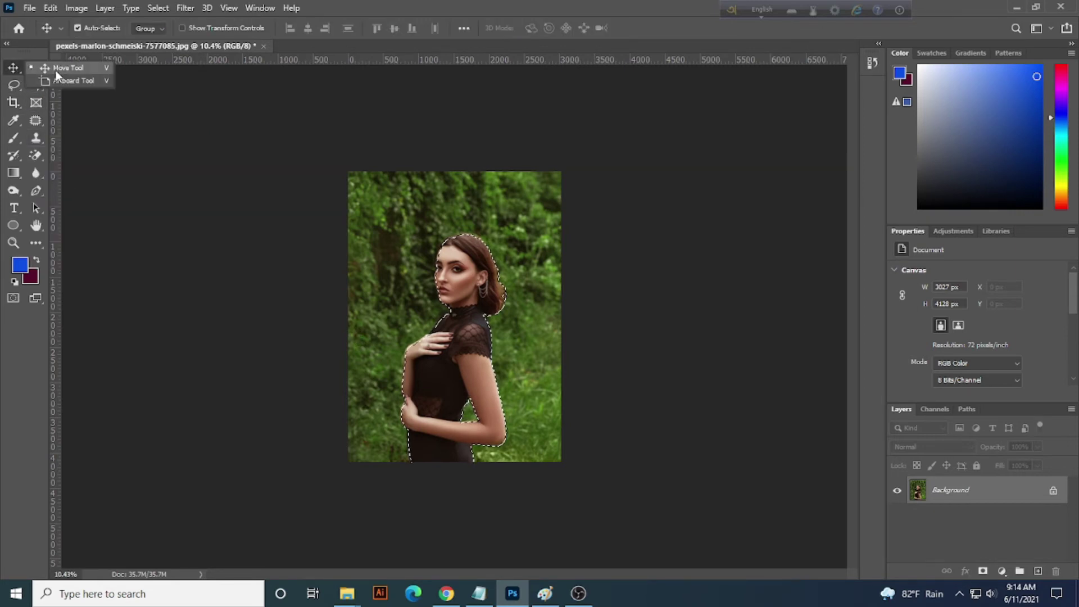
{"action": "mouse_move", "coordinate": [436, 294]}
{"action": "left_mouse_down"}
{"action": "mouse_move", "coordinate": [267, 121]}
{"action": "mouse_move", "coordinate": [467, 320]}
{"action": "left_mouse_up"}
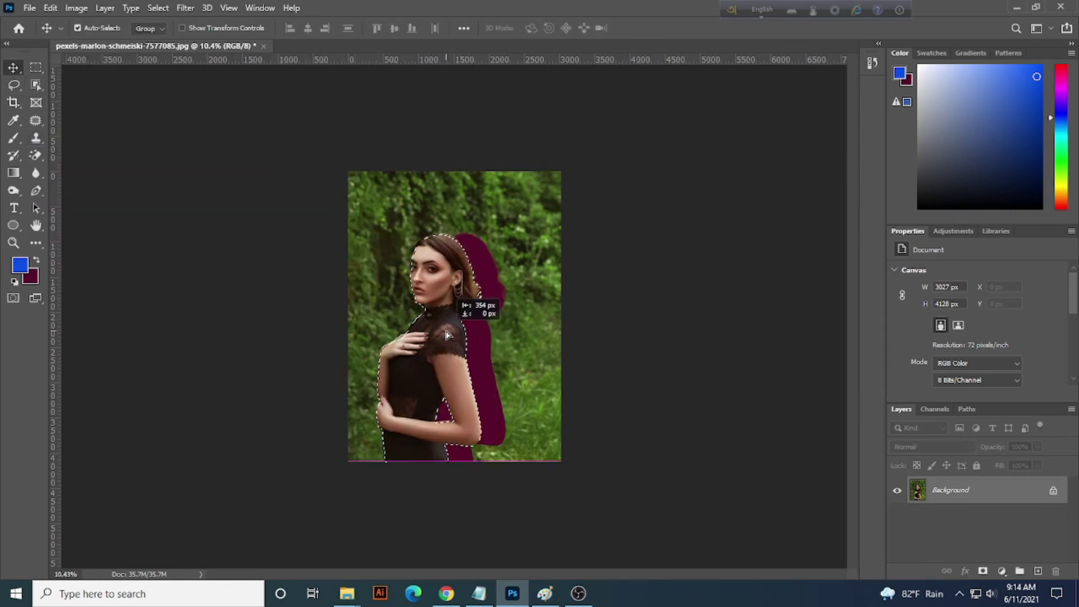
{"action": "left_click", "coordinate": [28, 8]}
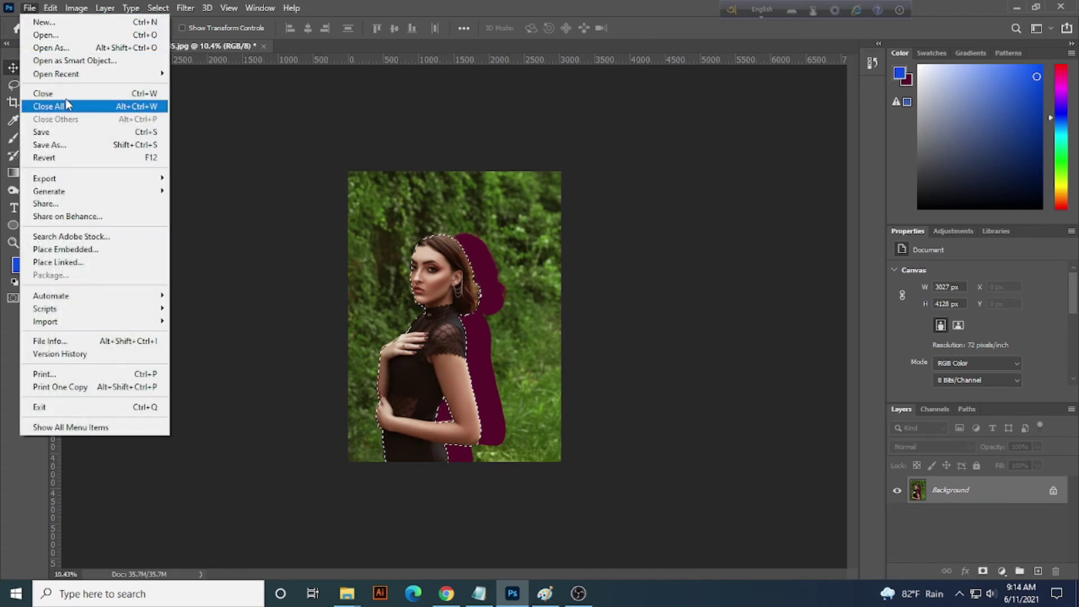
{"action": "left_click", "coordinate": [45, 22]}
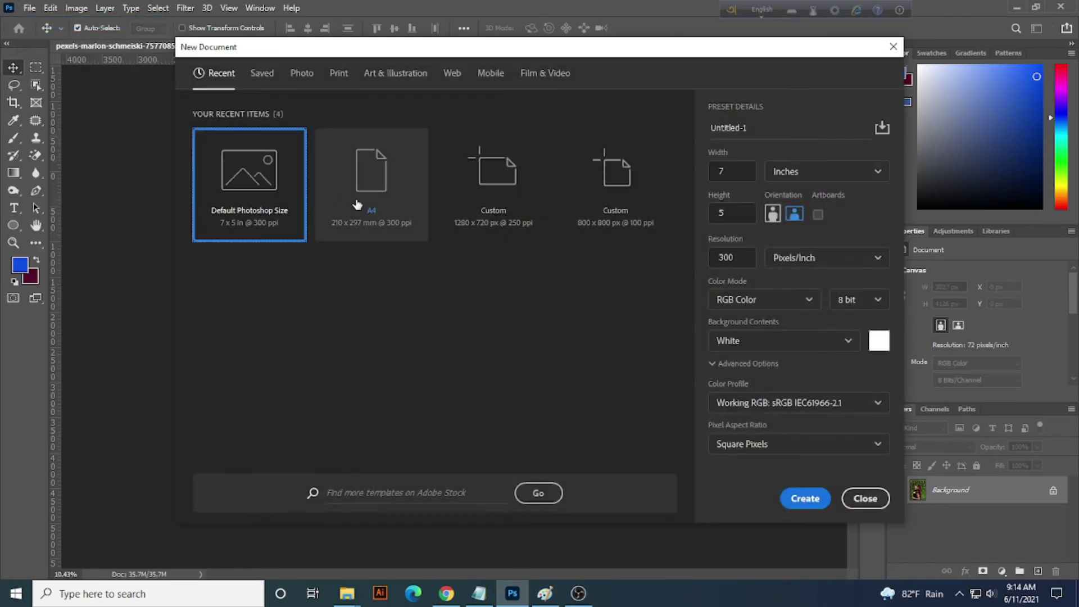
{"action": "double_click", "coordinate": [276, 188]}
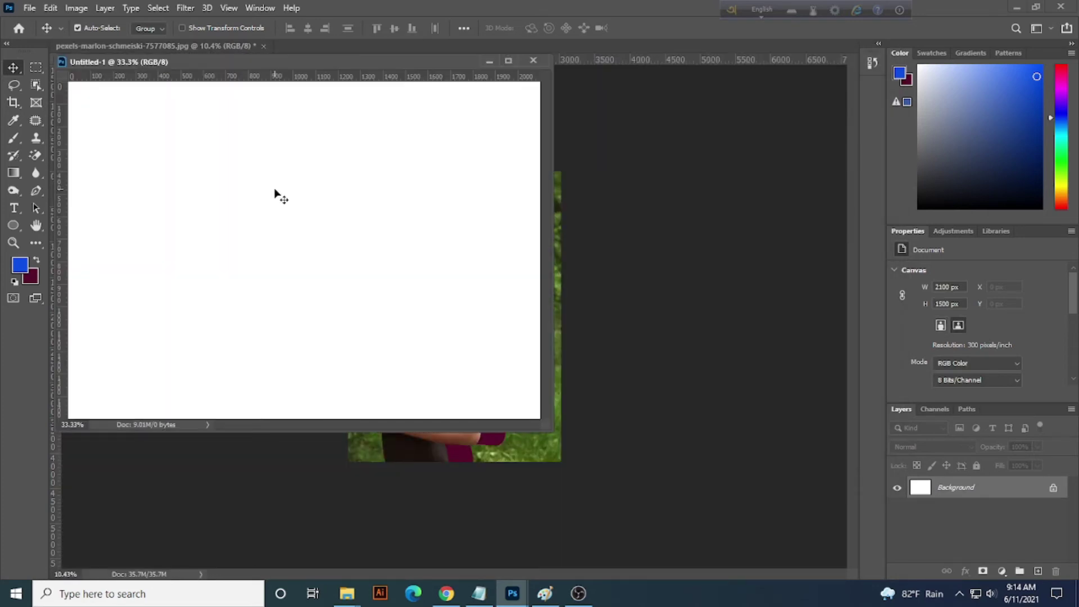
{"action": "left_click_drag", "start_coordinate": [354, 64], "coordinate": [557, 51]}
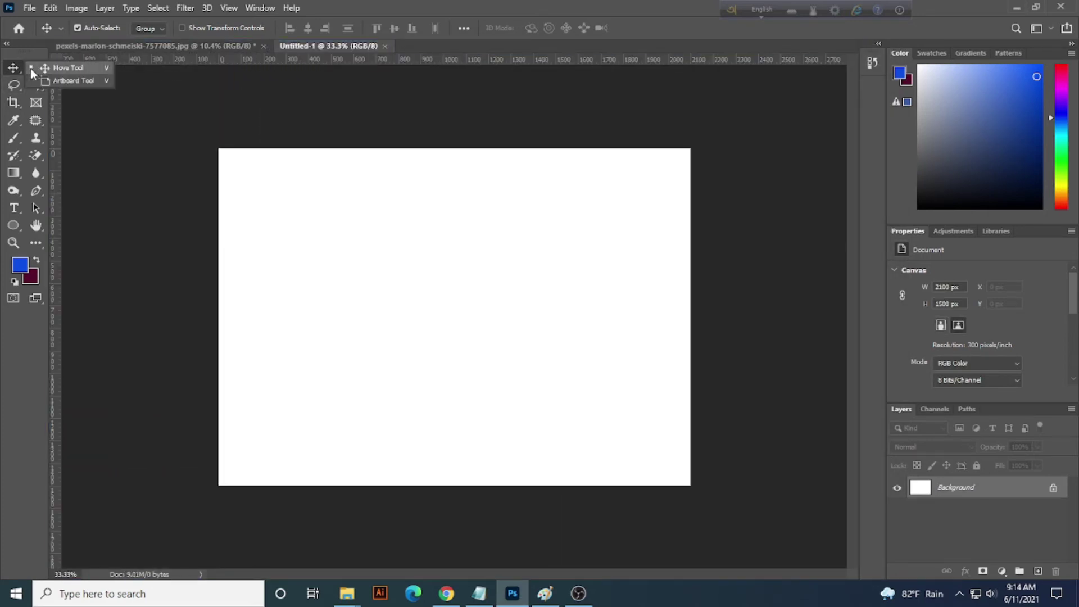
Drag the selected woman onto the new white document and reposition her slightly
{"action": "left_click", "coordinate": [107, 46]}
{"action": "mouse_move", "coordinate": [444, 349]}
{"action": "left_mouse_down"}
{"action": "mouse_move", "coordinate": [352, 45]}
{"action": "mouse_move", "coordinate": [470, 417]}
{"action": "left_mouse_up"}
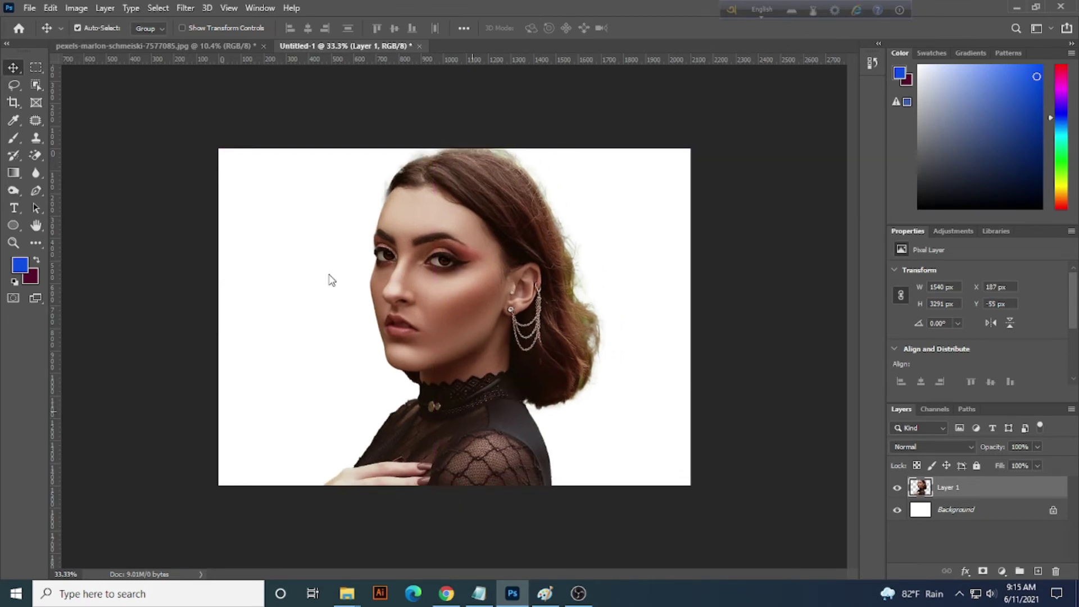
{"action": "left_click", "coordinate": [224, 45]}
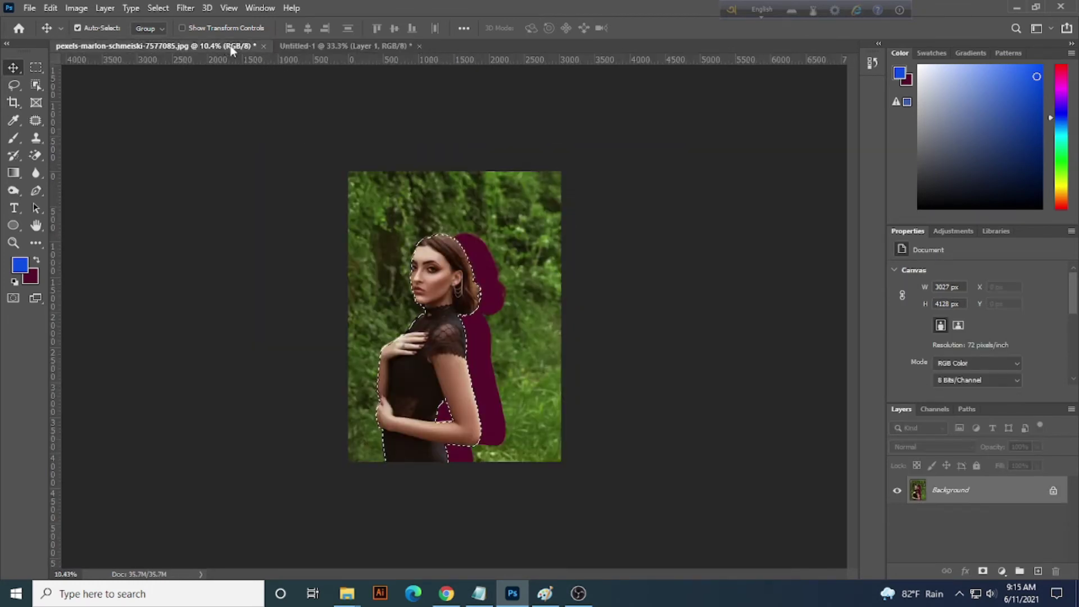
{"action": "left_click", "coordinate": [320, 45]}
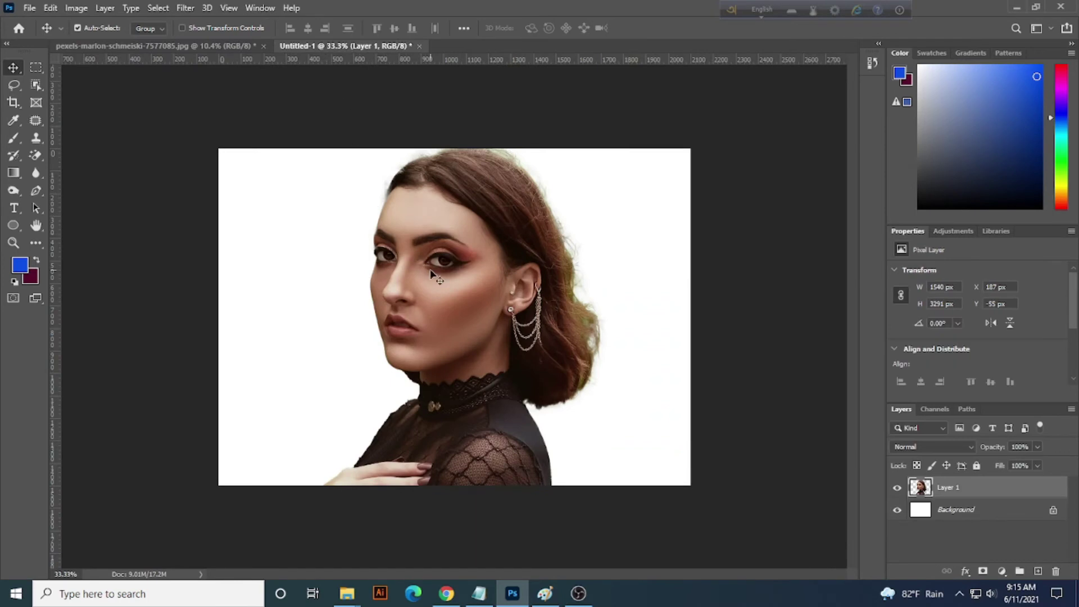
{"action": "left_click_drag", "start_coordinate": [432, 271], "coordinate": [438, 265]}
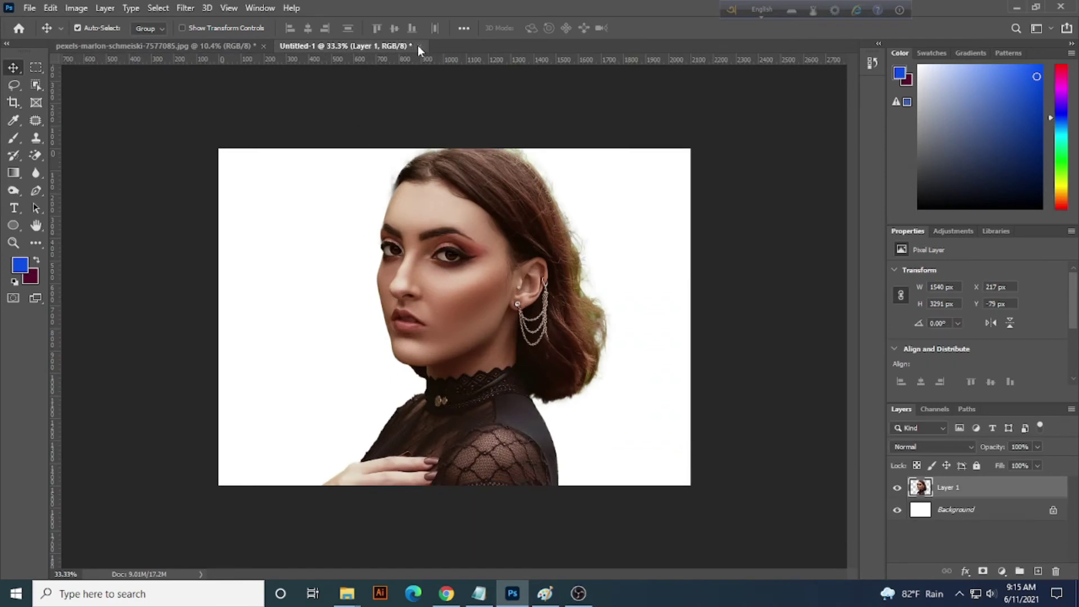
Undo the placement in Untitled-1 and the moved selection on the forest photo
{"action": "key", "text": "ctrl"}
{"action": "key", "text": "ctrl+z"}
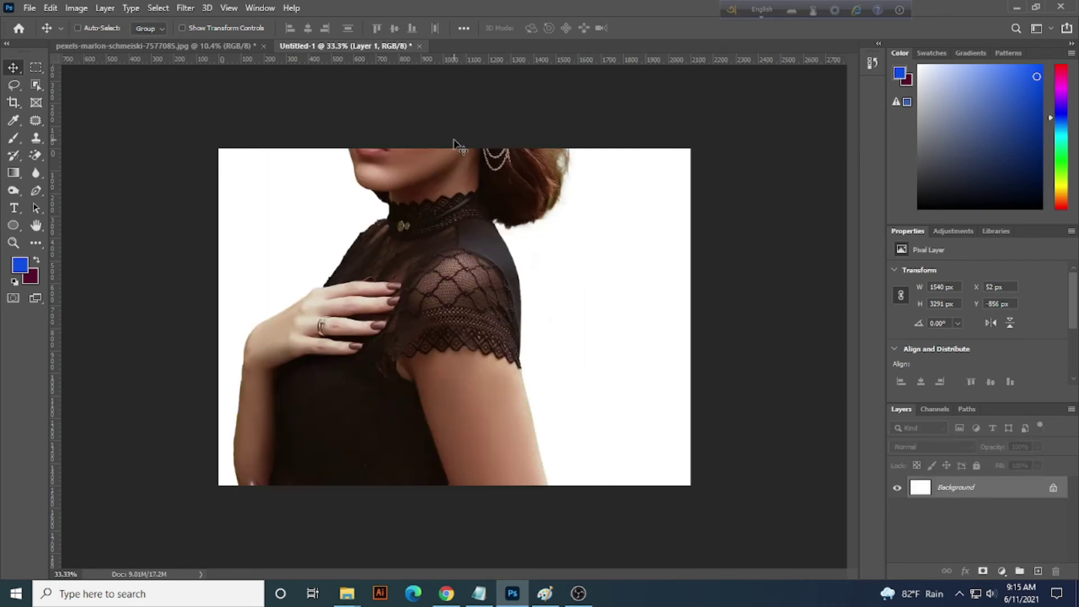
{"action": "key", "text": "ctrl+z"}
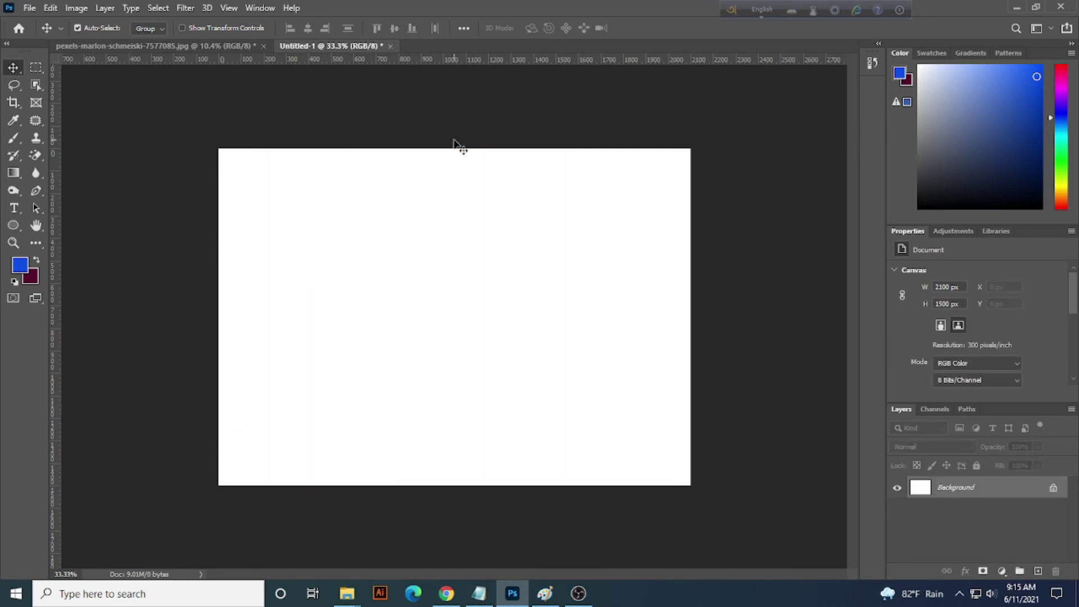
{"action": "left_click", "coordinate": [121, 45]}
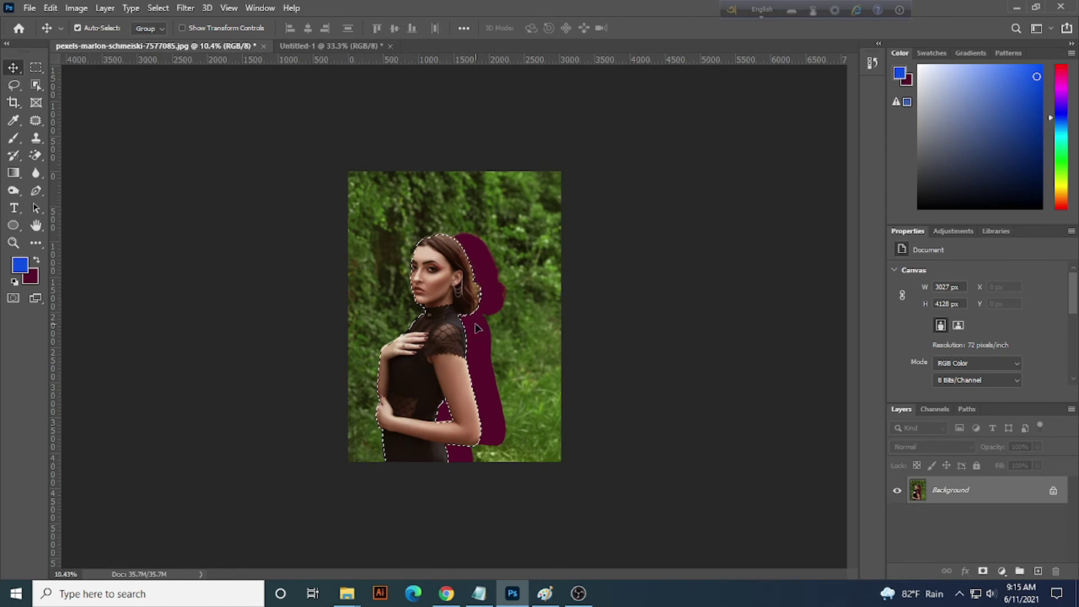
{"action": "key", "text": "ctrl+z"}
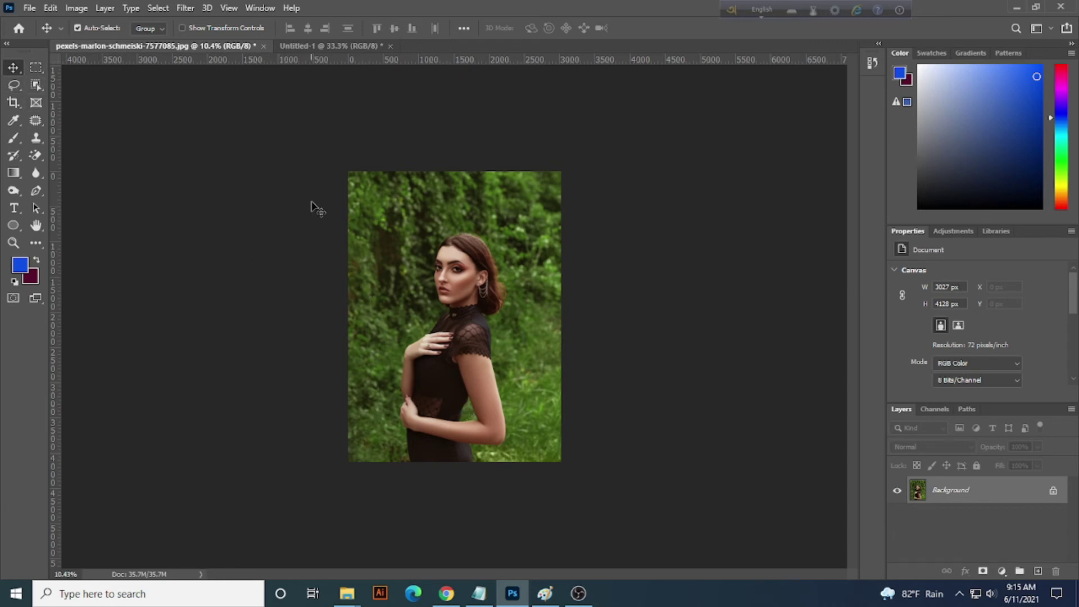
Apply the Remove background quick action from the Discover help panel, masking out the forest
{"action": "left_click", "coordinate": [296, 12]}
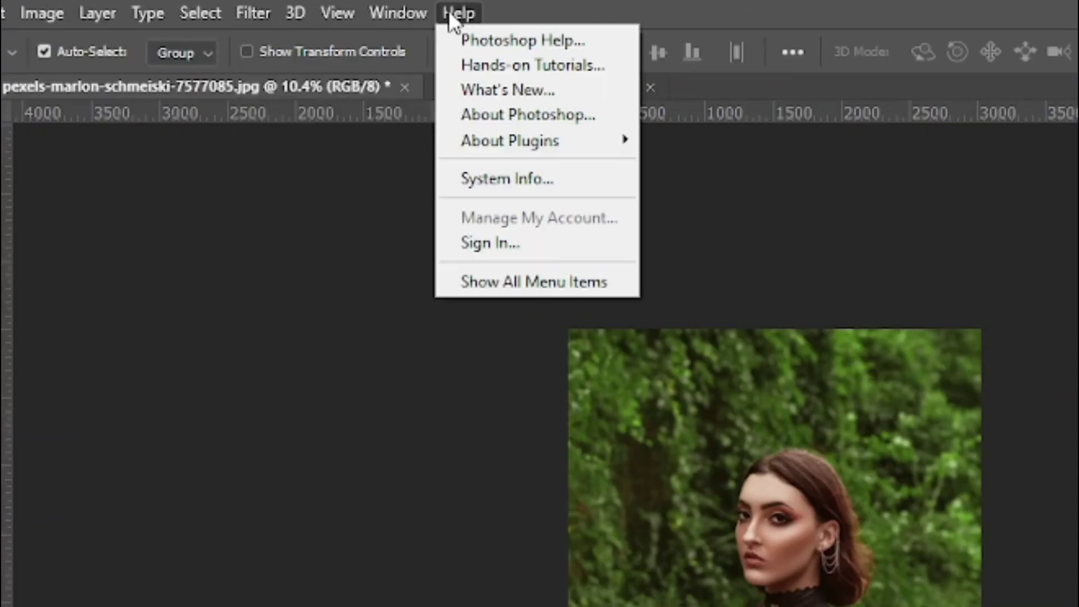
{"action": "left_click", "coordinate": [448, 10]}
{"action": "left_click", "coordinate": [449, 10]}
{"action": "left_click", "coordinate": [473, 28]}
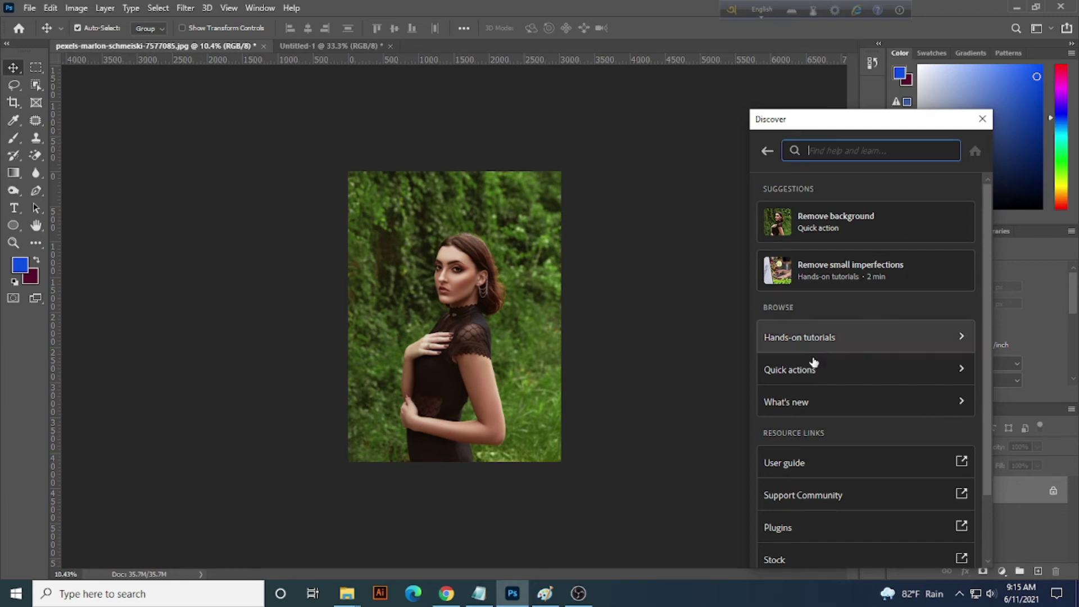
{"action": "left_click", "coordinate": [817, 378]}
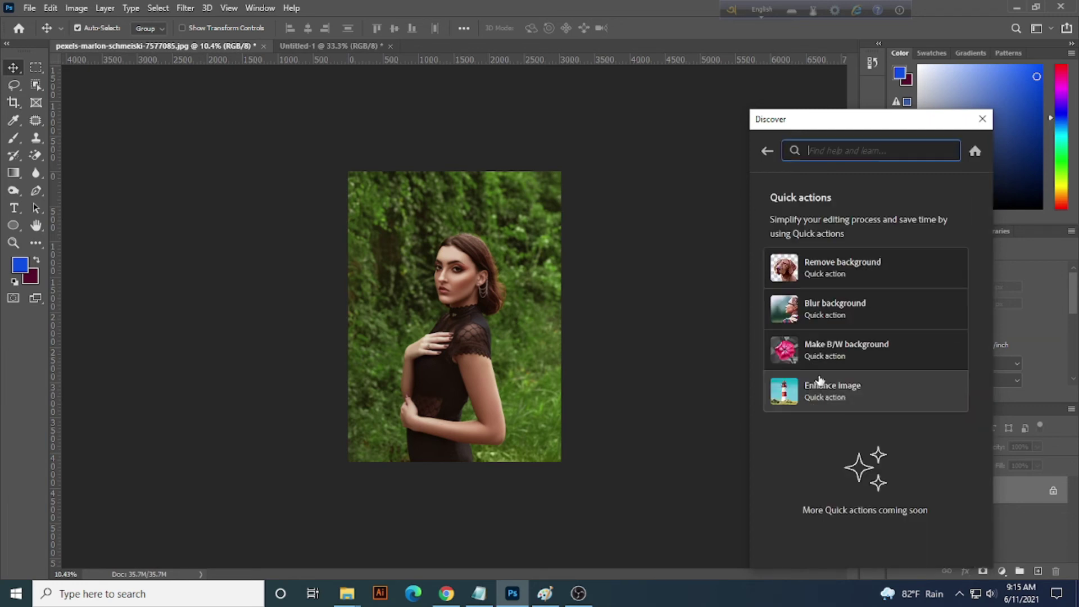
{"action": "left_click", "coordinate": [848, 277]}
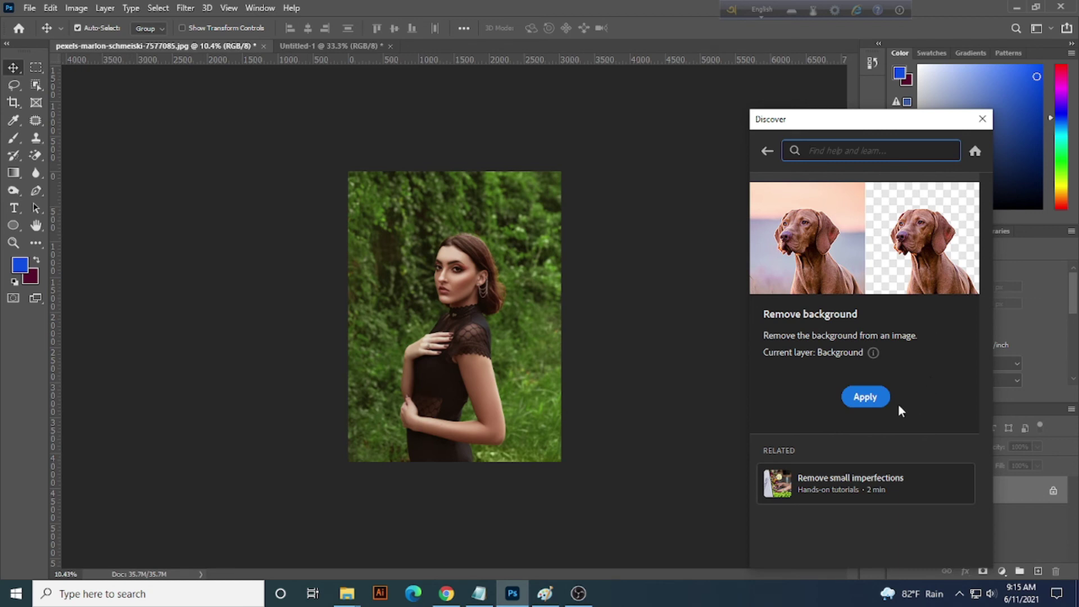
{"action": "left_click", "coordinate": [865, 400]}
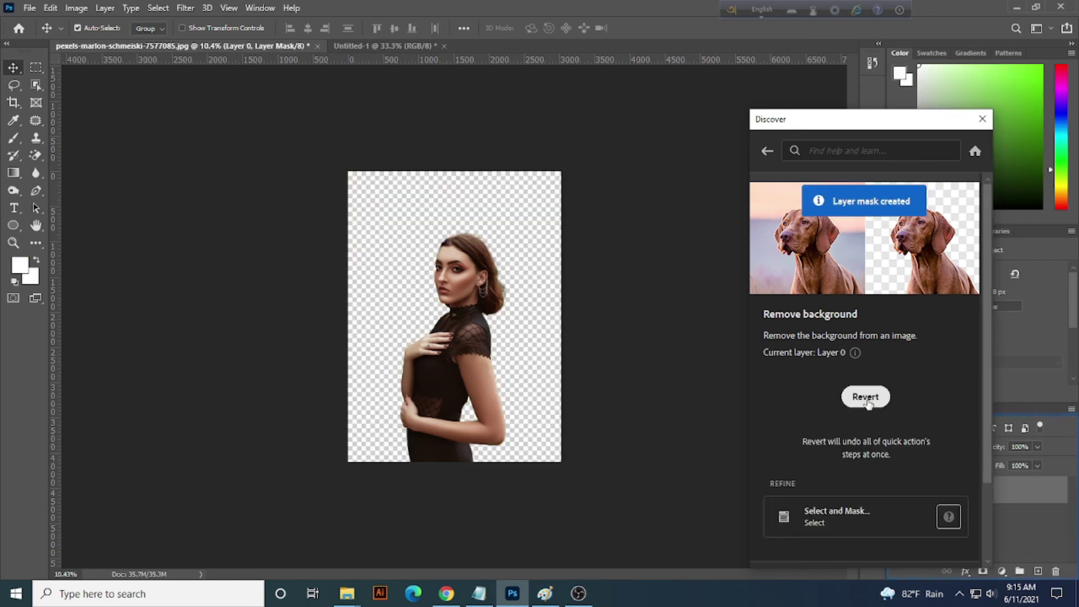
{"action": "left_click", "coordinate": [981, 120]}
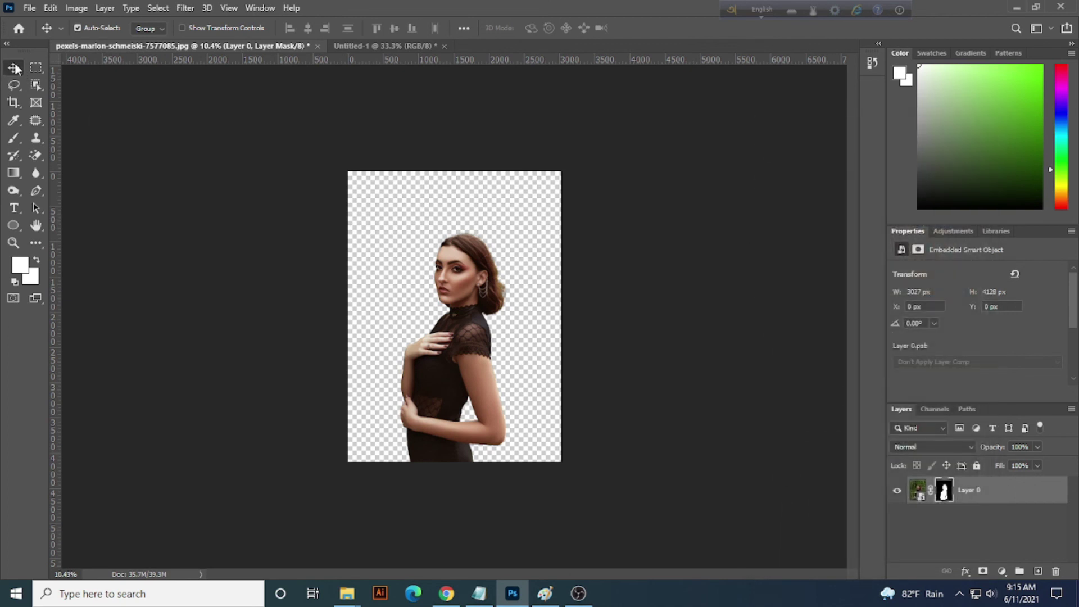
Drag the masked woman onto the white Untitled-1 canvas as Layer 1
{"action": "mouse_move", "coordinate": [461, 293]}
{"action": "left_mouse_down"}
{"action": "mouse_move", "coordinate": [413, 160]}
{"action": "mouse_move", "coordinate": [433, 293]}
{"action": "mouse_move", "coordinate": [456, 340]}
{"action": "mouse_move", "coordinate": [440, 340]}
{"action": "left_mouse_up"}
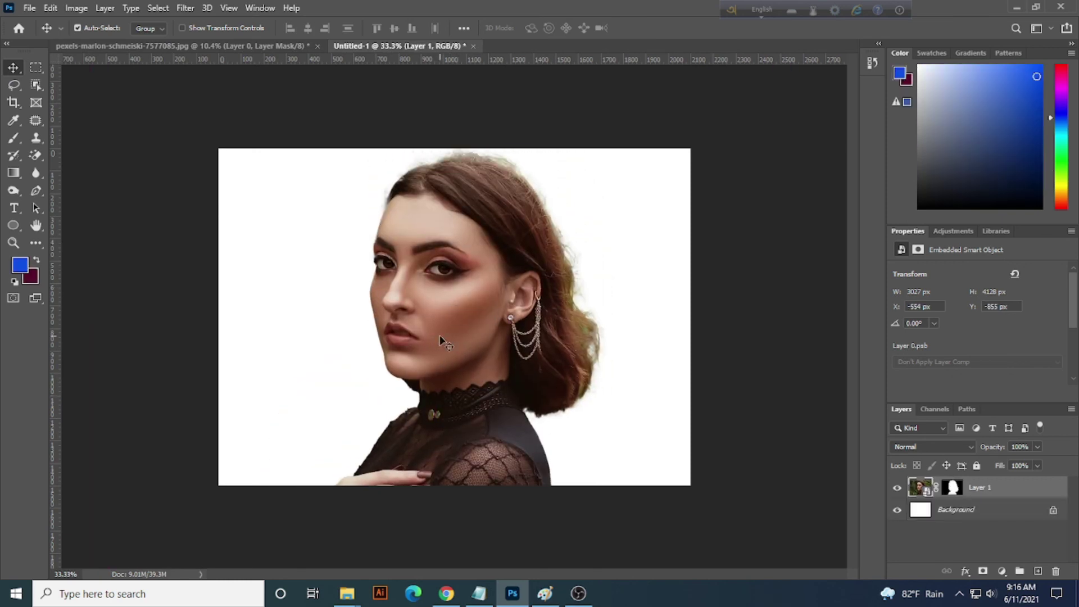